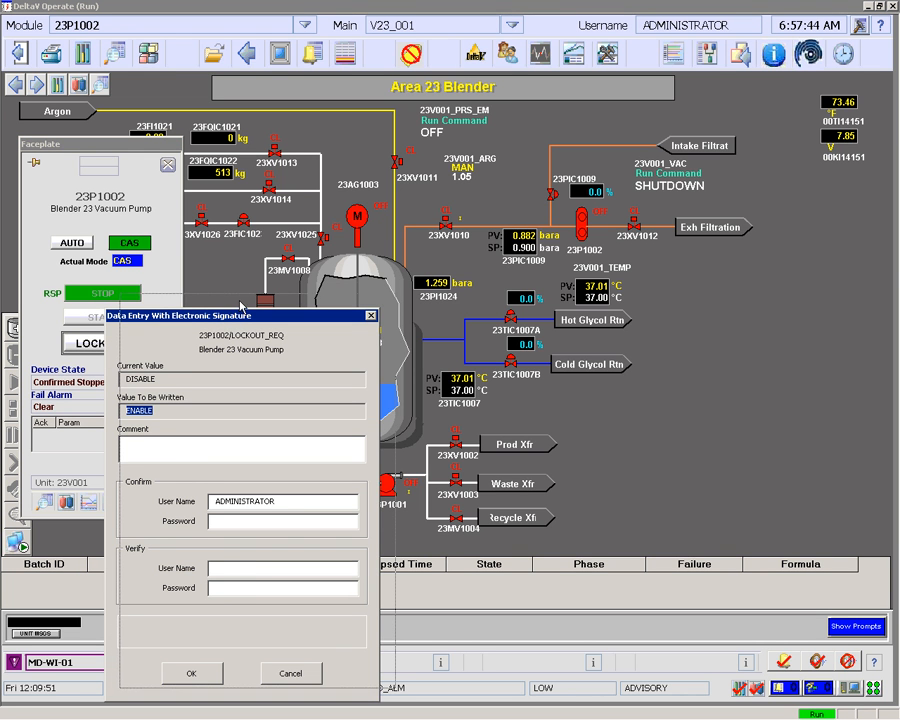
- Sign the 23P1002 lockout request with the confirming password and the verifier's user name and password
{"action": "left_click_drag", "start_coordinate": [225, 318], "coordinate": [240, 296]}
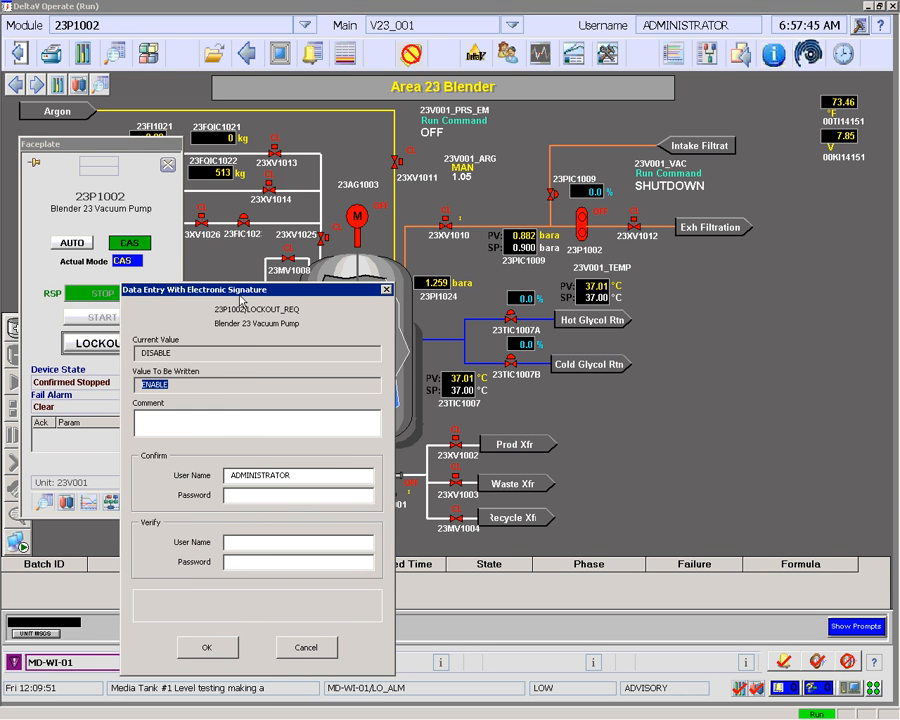
{"action": "left_click", "coordinate": [286, 495]}
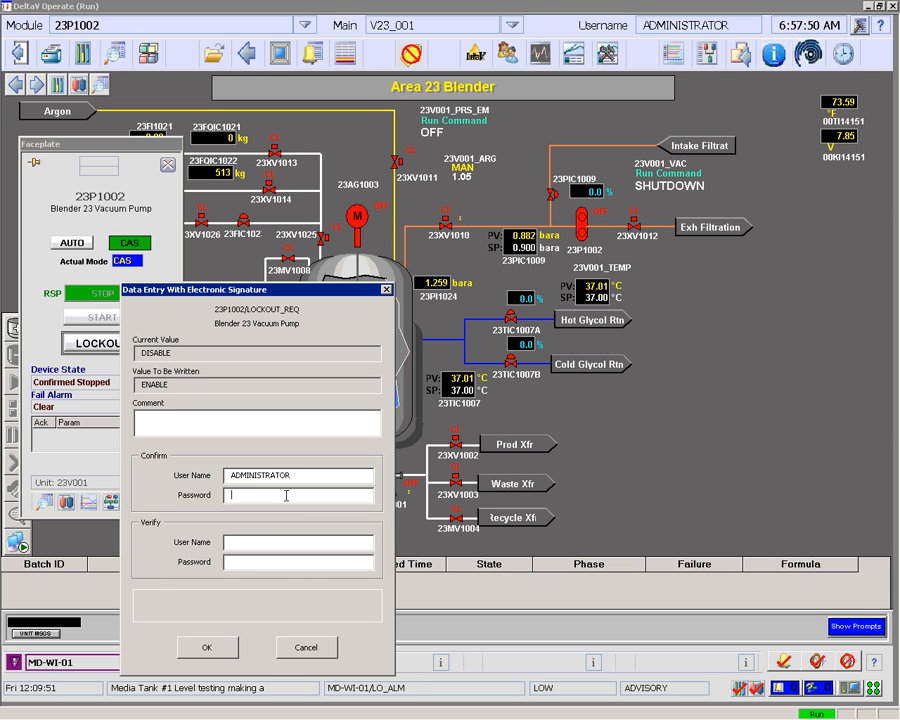
{"action": "type", "text": "******"}
{"action": "key", "text": "Tab"}
{"action": "type", "text": "administrator******"}
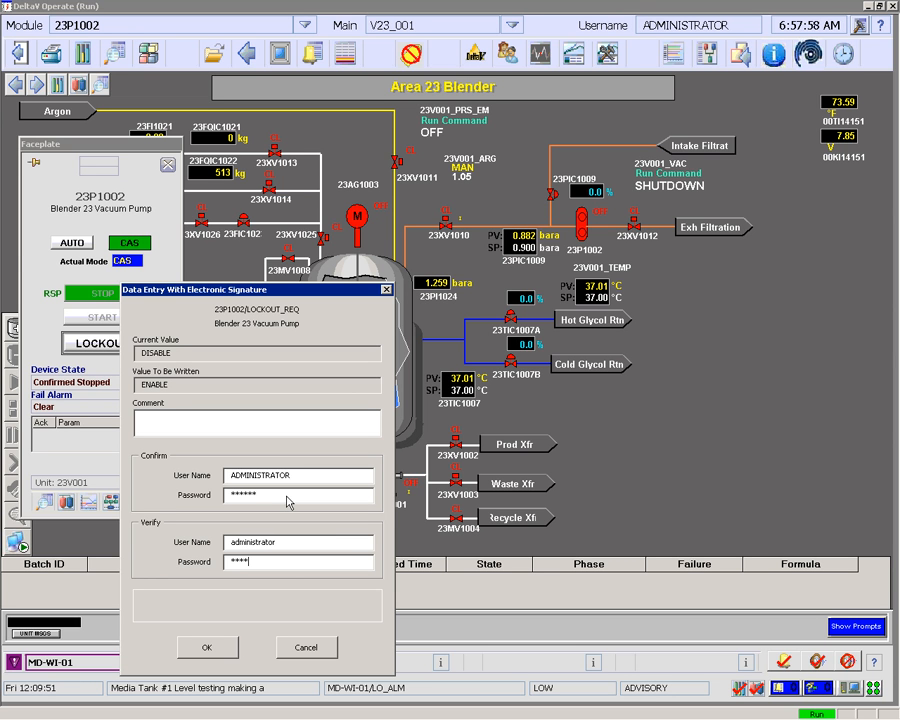
{"action": "key", "text": "Tab"}
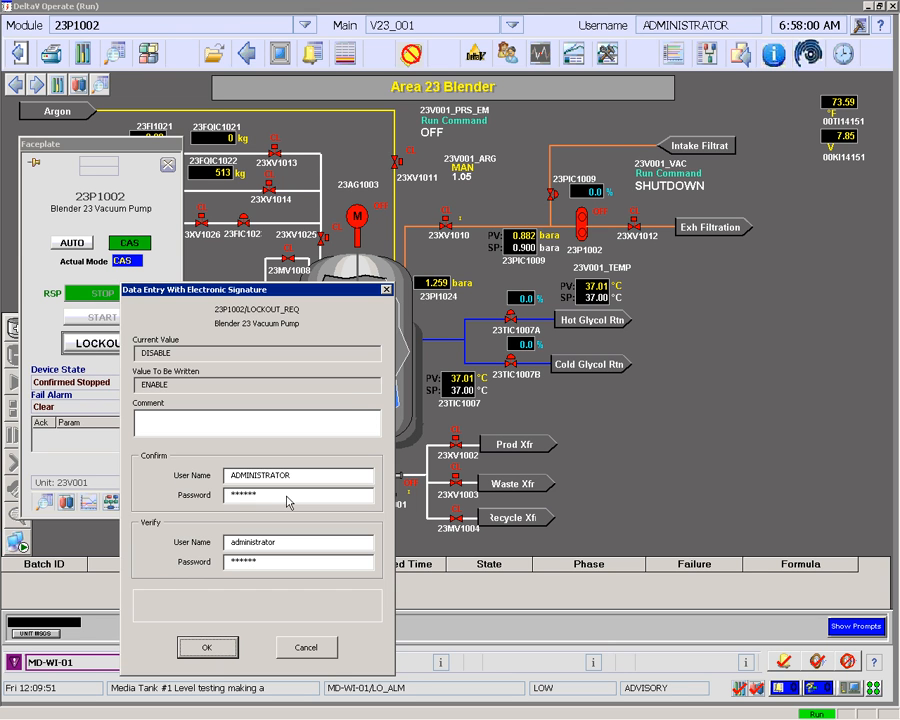
{"action": "key", "text": "Return"}
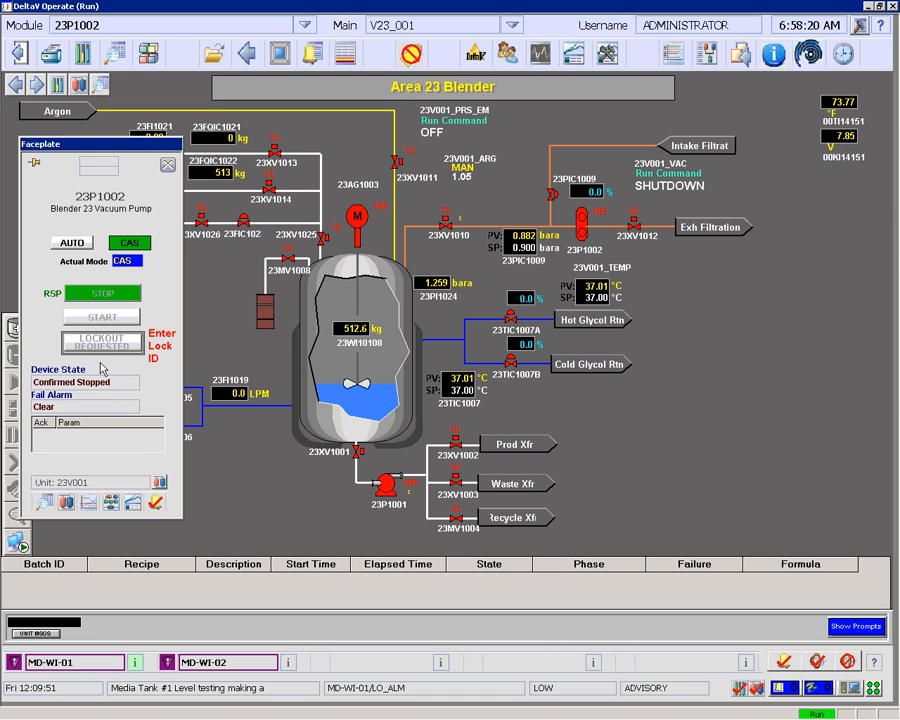
- Open the Enter Lock ID work instruction and sign in with the user's logon ID and password
{"action": "left_click", "coordinate": [160, 352]}
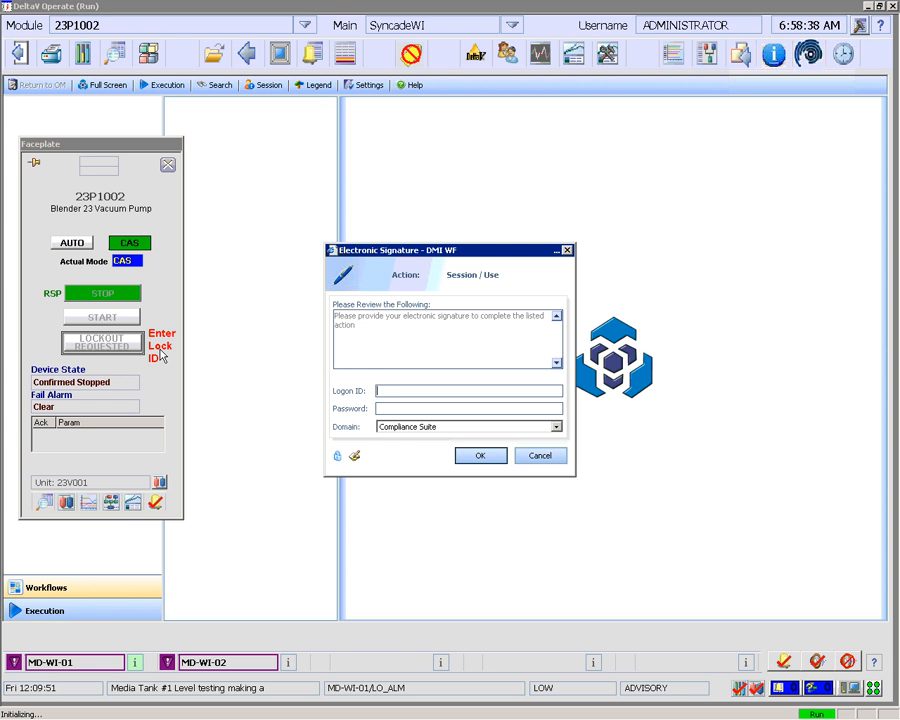
{"action": "type", "text": "bg"}
{"action": "key", "text": "Tab"}
{"action": "type", "text": "*"}
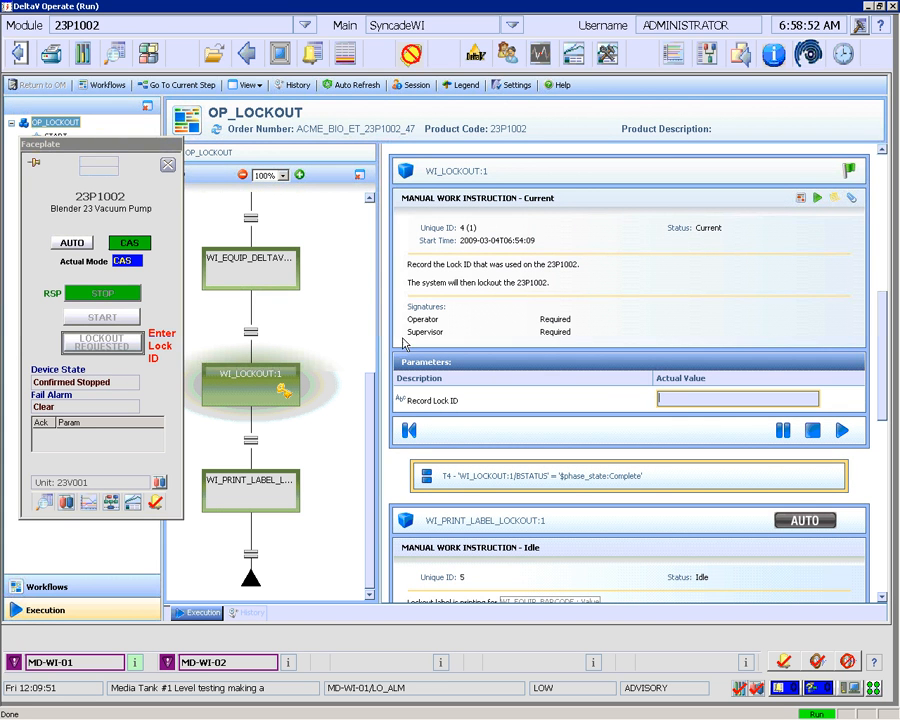
- Record Lock ID -764567 as the actual value and execute the lockout step
{"action": "left_click", "coordinate": [677, 396]}
{"action": "type", "text": "-764567"}
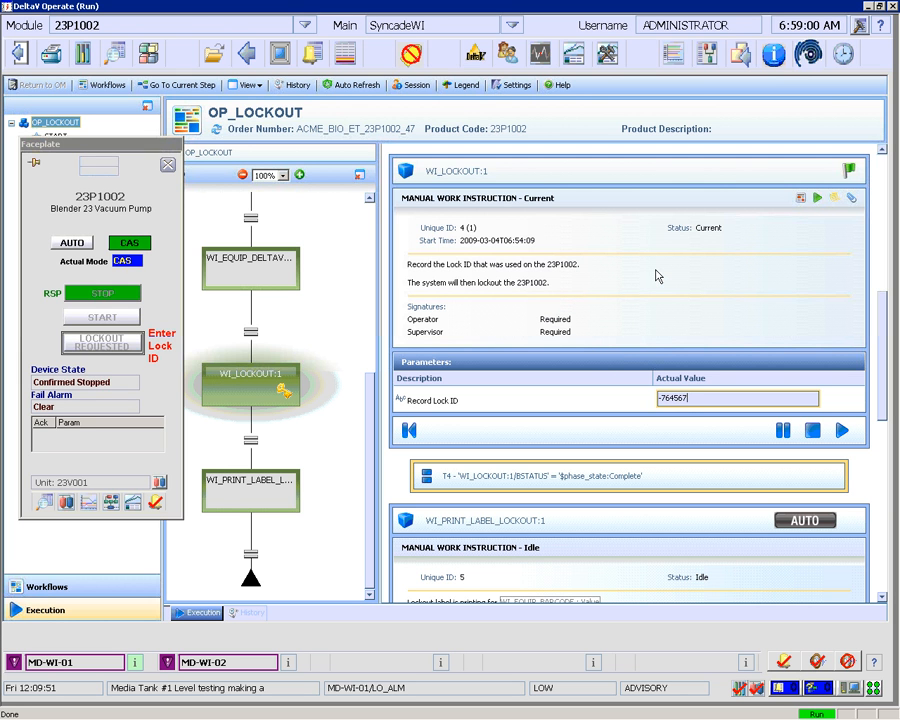
{"action": "left_click", "coordinate": [842, 431]}
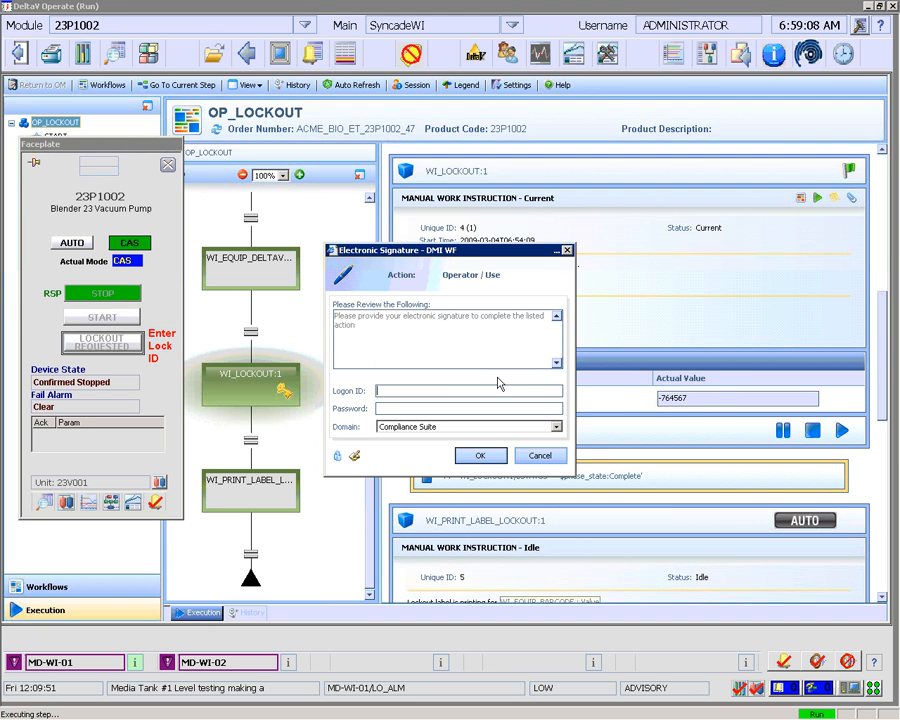
- Sign the Lock ID entry with operator and supervisor credentials to complete OP_LOCKOUT
{"action": "key", "text": "Tab"}
{"action": "key", "text": "Return"}
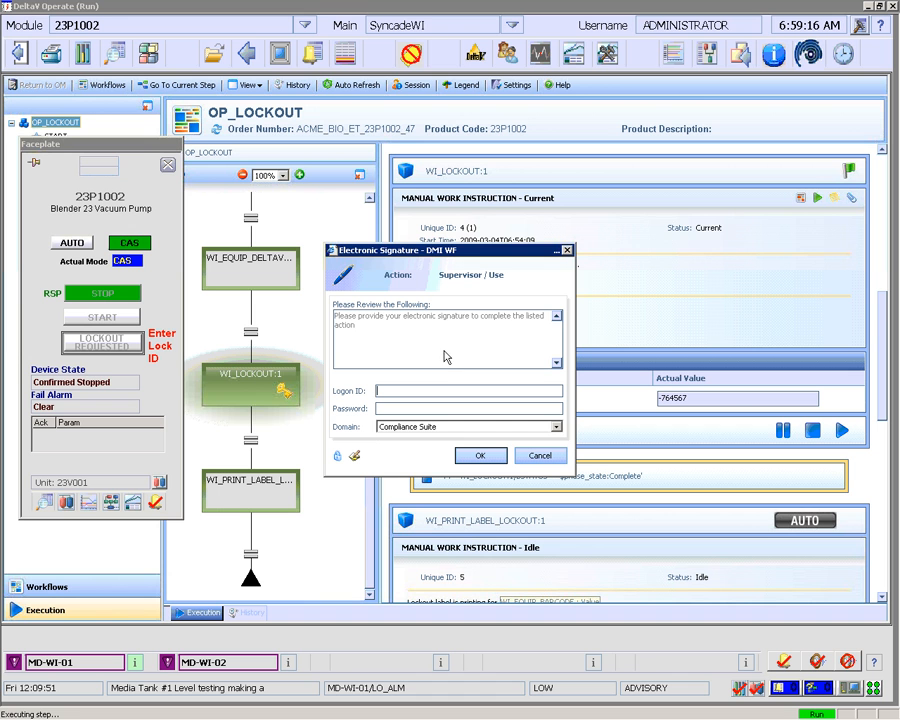
{"action": "key", "text": "Tab"}
{"action": "left_click", "coordinate": [489, 459]}
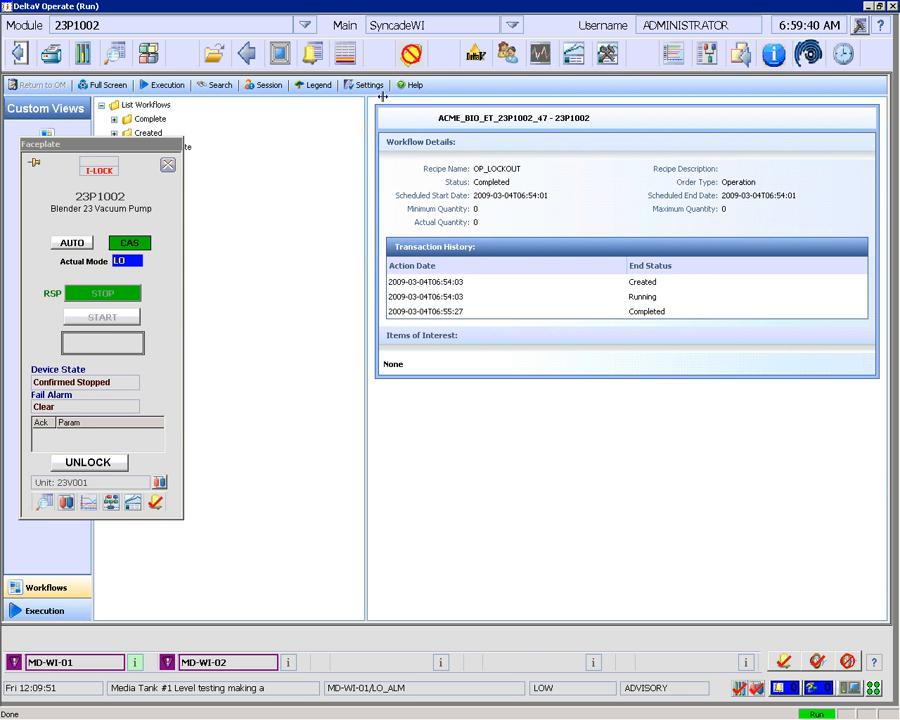
- Return to V23_001 and check 23P1002's detail view for the LOCKOUT/TAGOUT interlock
{"action": "left_click", "coordinate": [245, 53]}
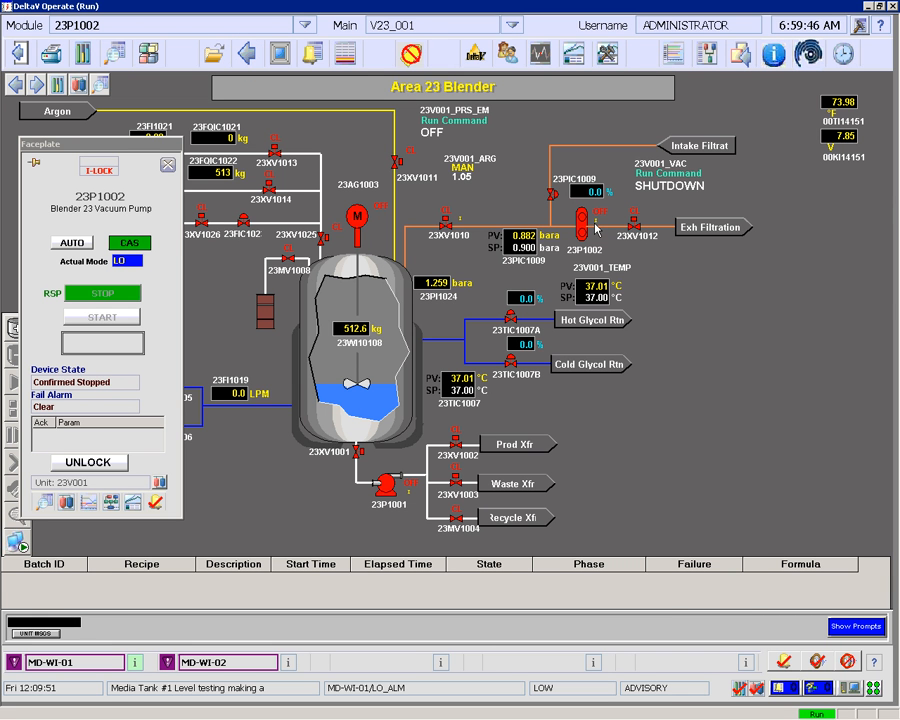
{"action": "left_click", "coordinate": [45, 503]}
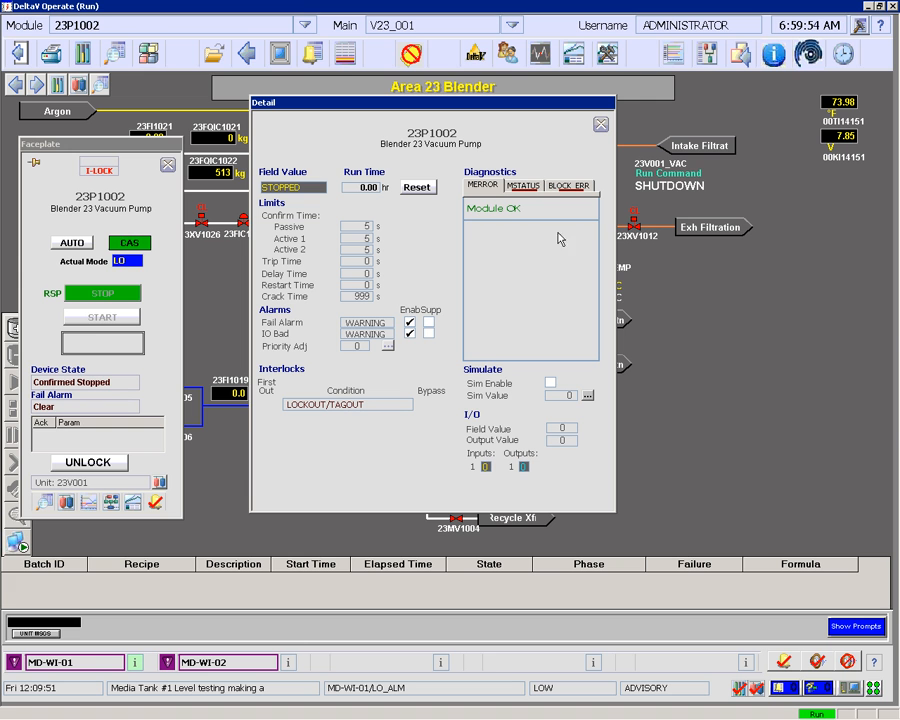
{"action": "left_click", "coordinate": [600, 125]}
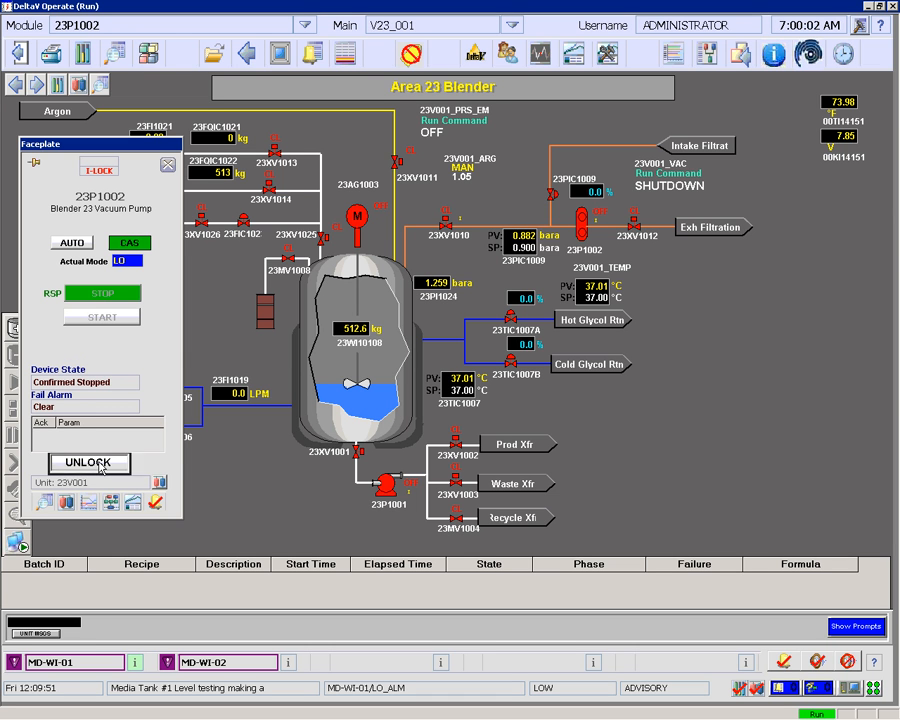
- Request an unlock of pump 23P1002 and confirm it to launch the Syncade work instruction
{"action": "left_click", "coordinate": [90, 462]}
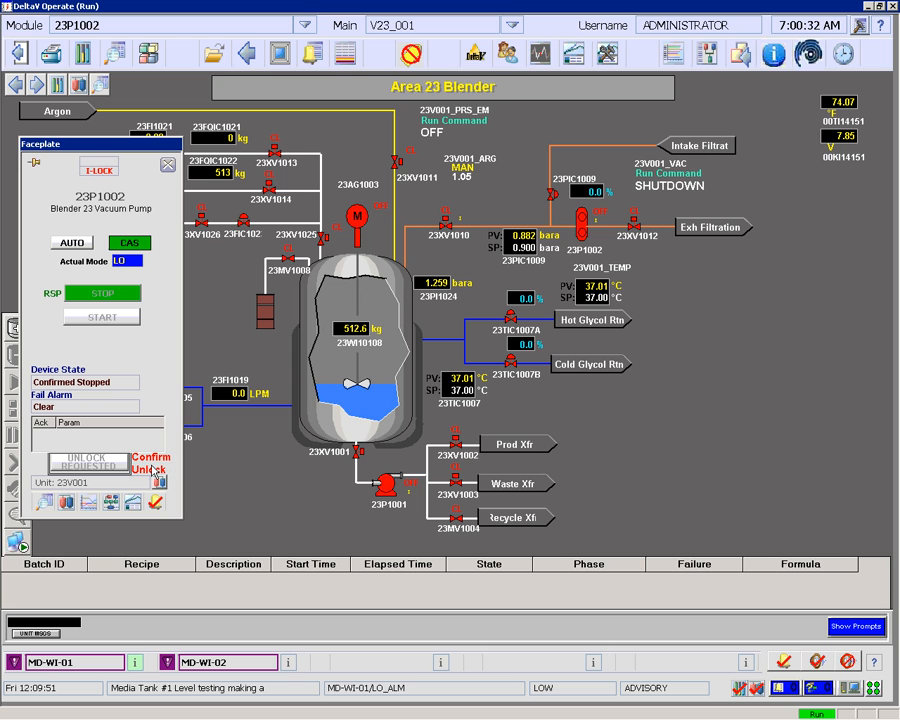
{"action": "left_click", "coordinate": [155, 469]}
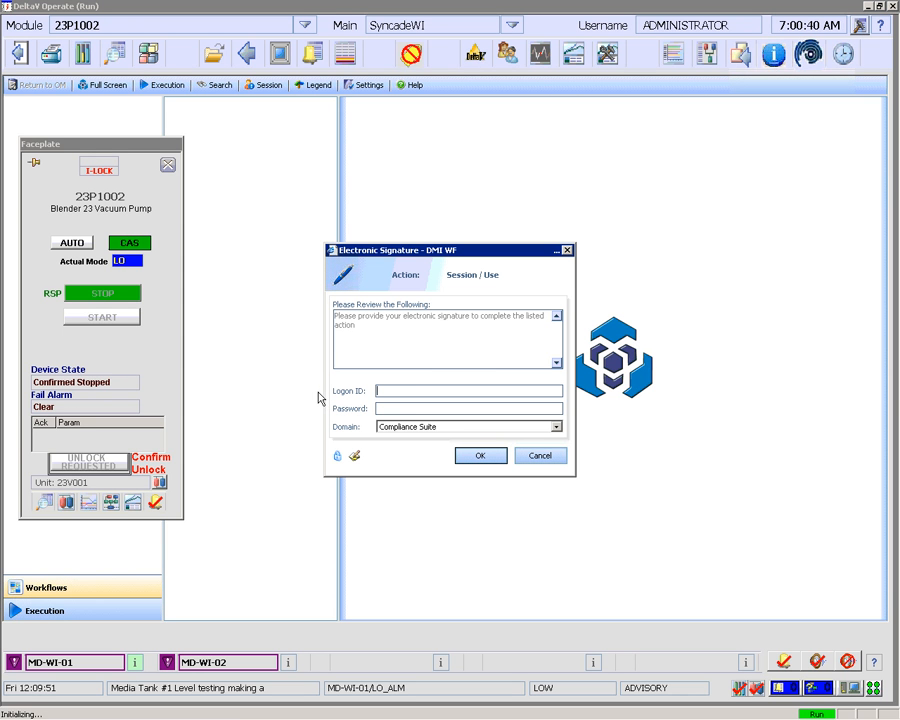
- Sign in to the session with the user's password to start OP_UNLOCK
{"action": "key", "text": "Tab"}
{"action": "type", "text": "••"}
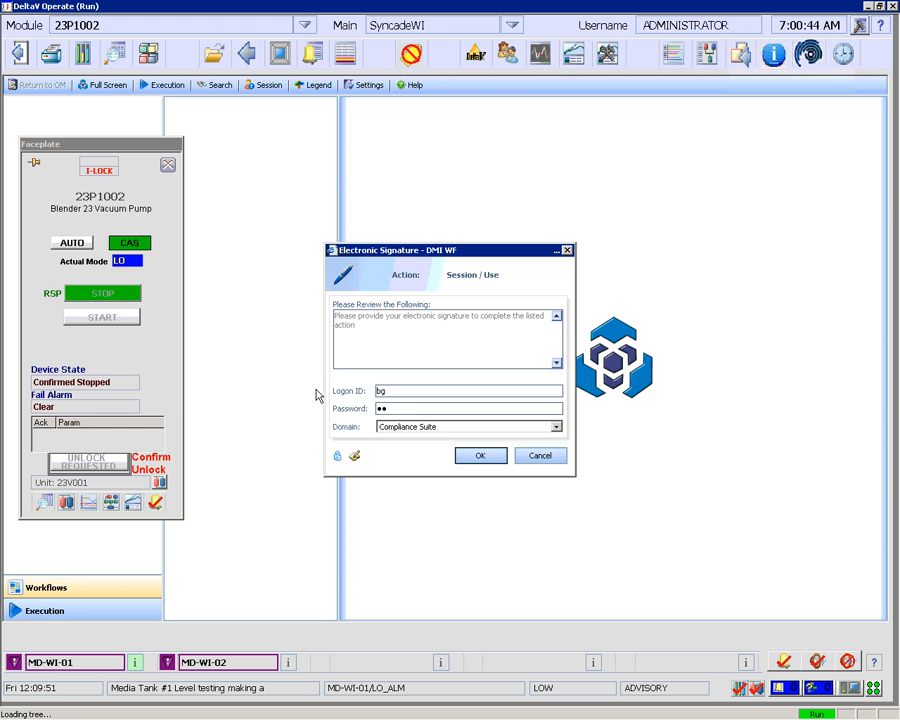
{"action": "key", "text": "Return"}
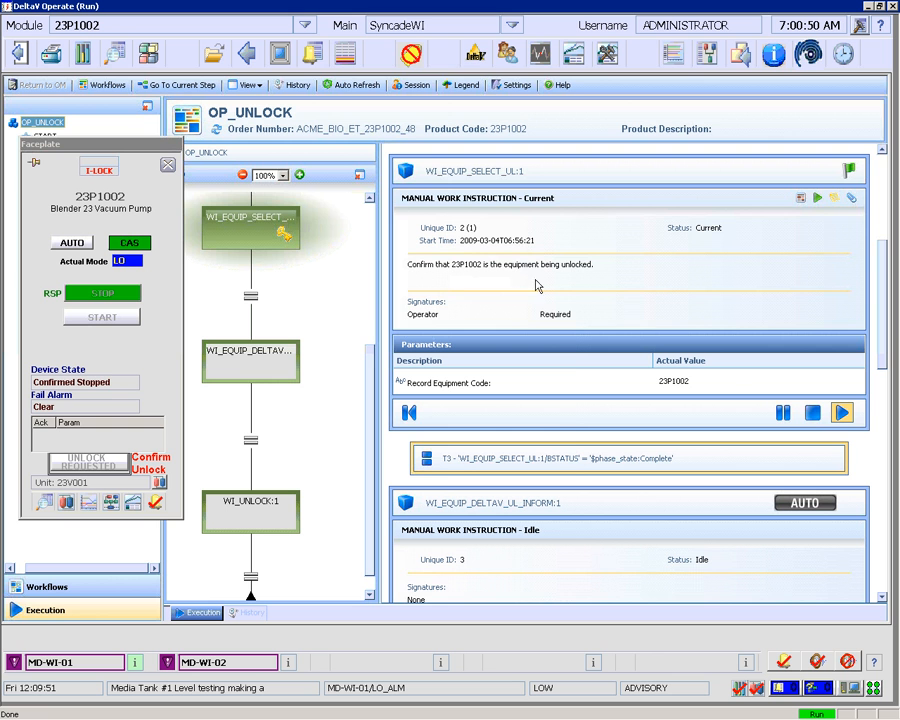
- Execute WI_EQUIP_SELECT_UL:1 confirming 23P1002 and sign it with the operator's credentials
{"action": "left_click", "coordinate": [842, 415]}
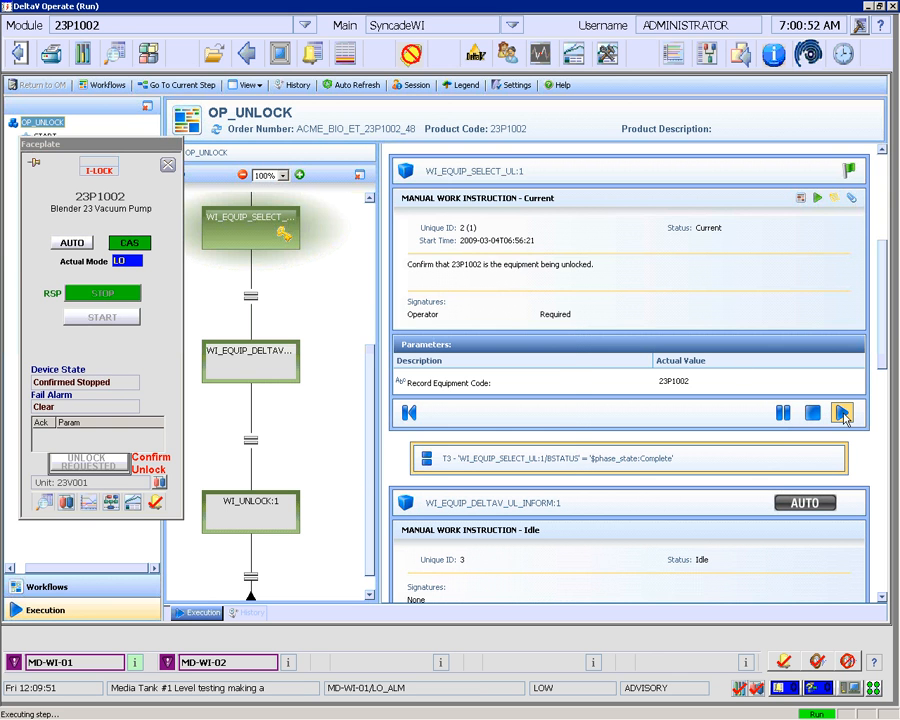
{"action": "type", "text": "bg"}
{"action": "key", "text": "Tab"}
{"action": "type", "text": "●●"}
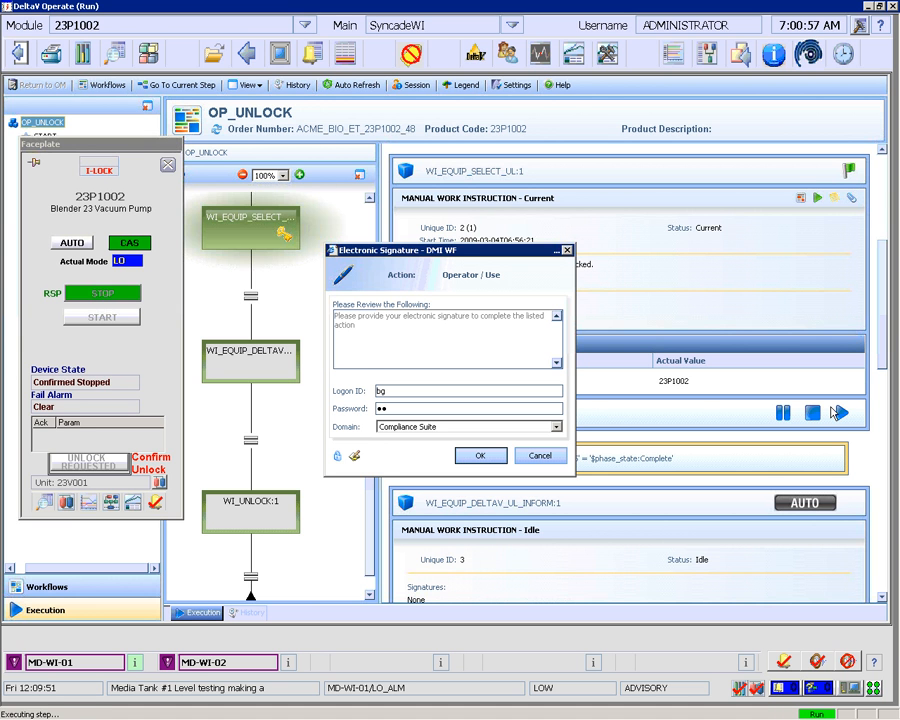
{"action": "key", "text": "Return"}
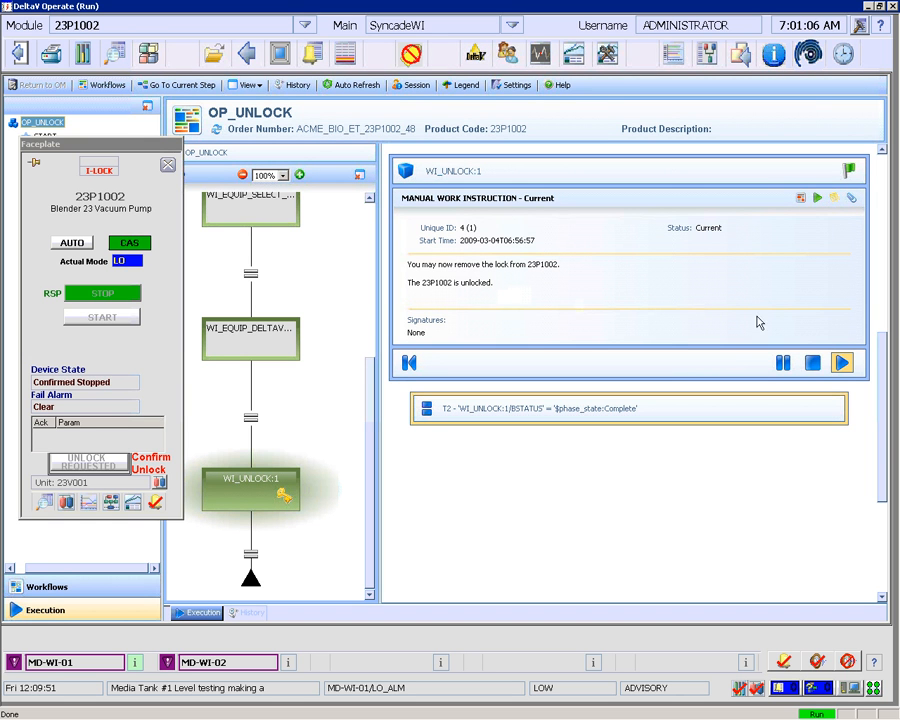
- Execute the final WI_UNLOCK:1 step so 23P1002 returns to CAS mode, unlocked
{"action": "left_click", "coordinate": [841, 365]}
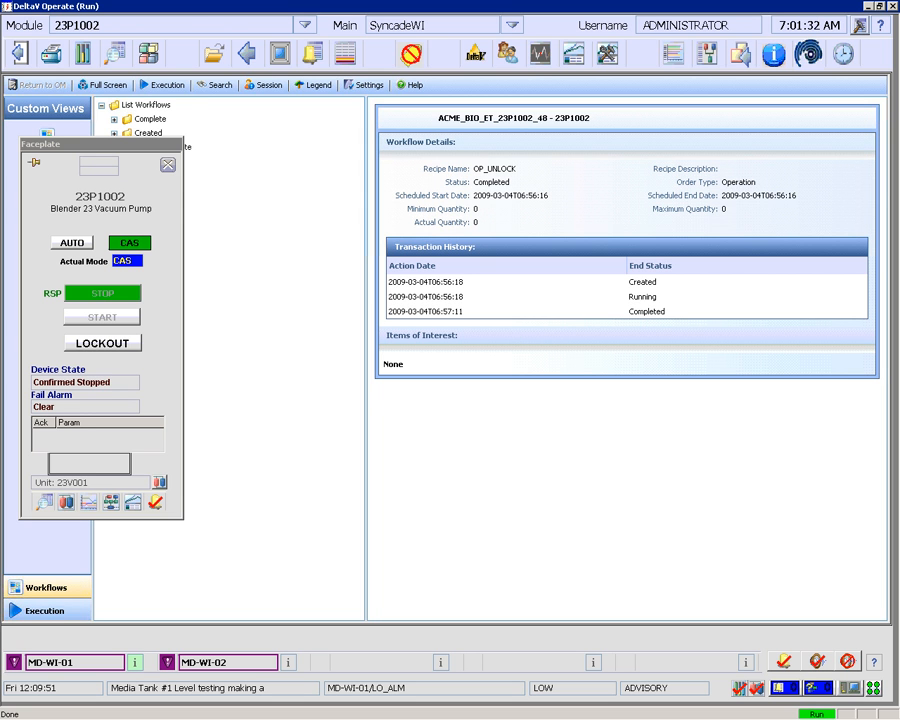
{"action": "key", "text": "alt+Tab"}
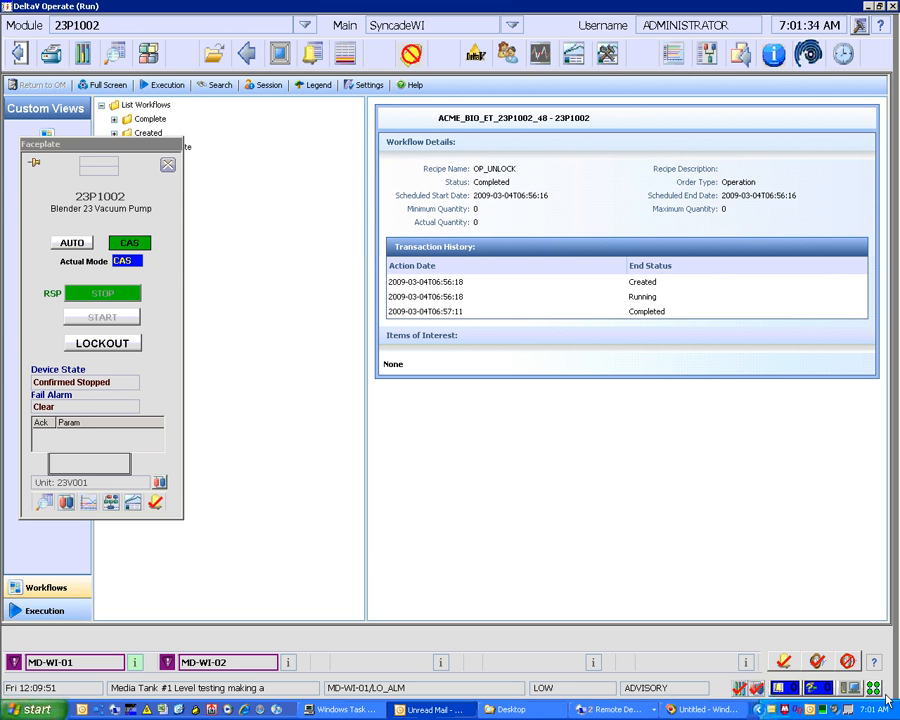